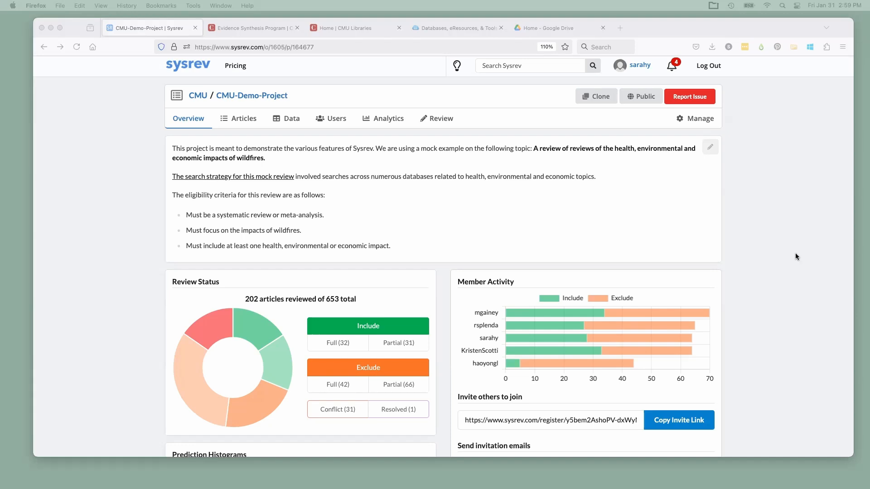
Disable the "Wildfire impacts studied" annotation label in the project's label definitions
{"action": "left_click", "coordinate": [700, 119]}
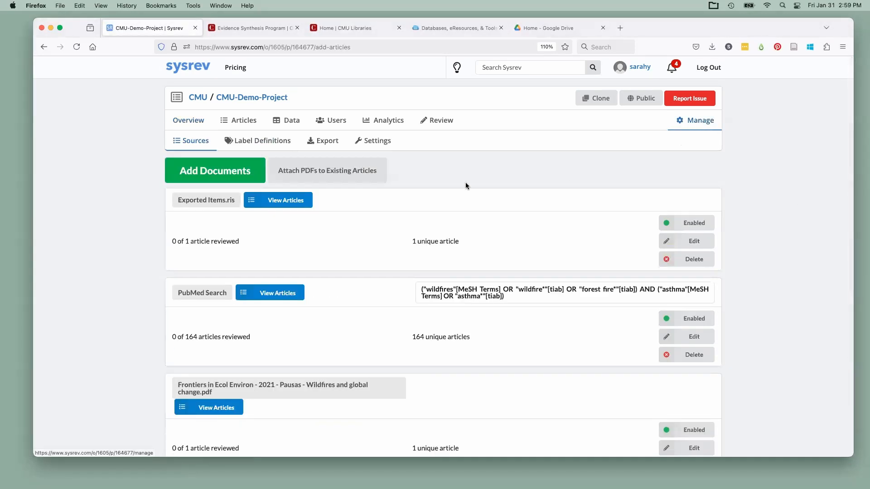
{"action": "left_click", "coordinate": [263, 141]}
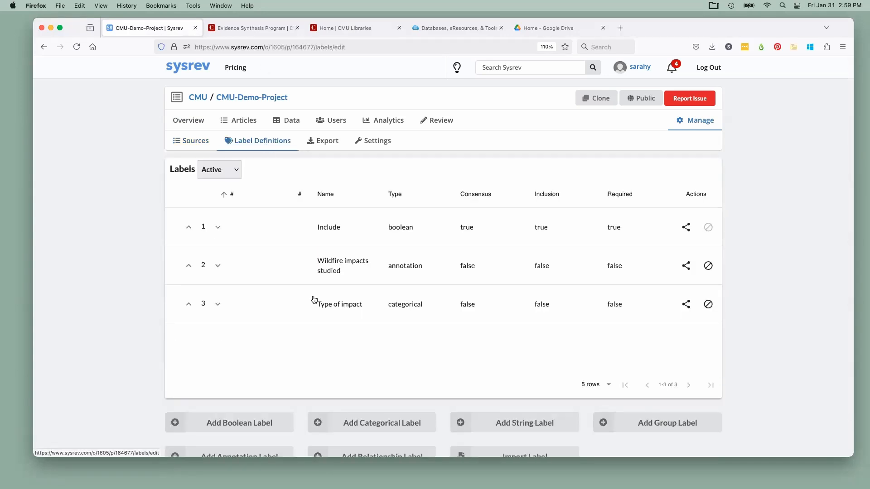
{"action": "scroll", "coordinate": [321, 314], "scroll_direction": "down", "scroll_amount": 2}
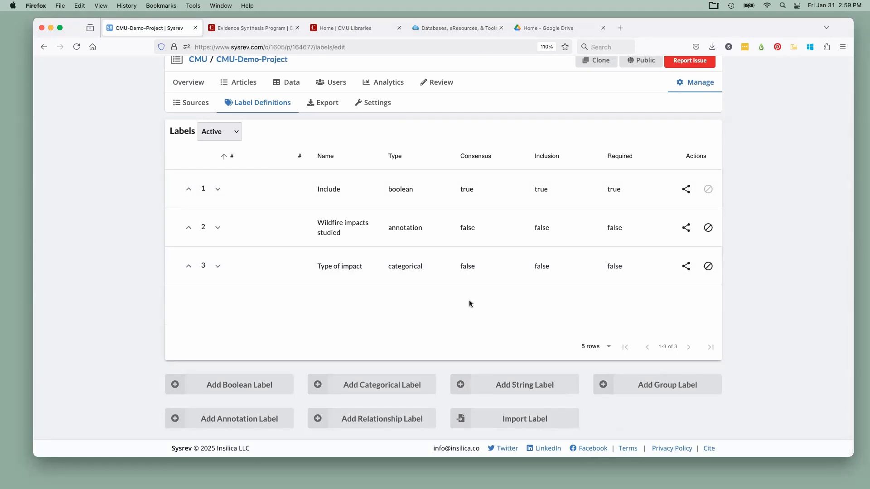
{"action": "left_click", "coordinate": [379, 239]}
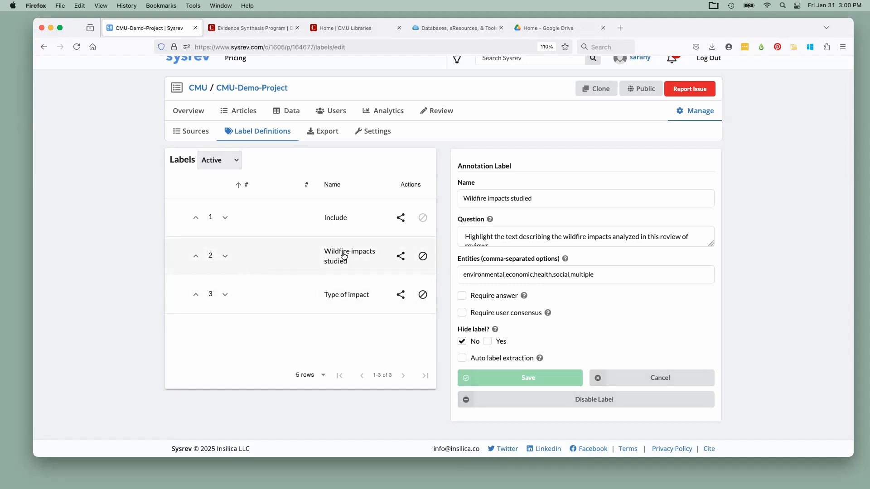
{"action": "left_click", "coordinate": [555, 396]}
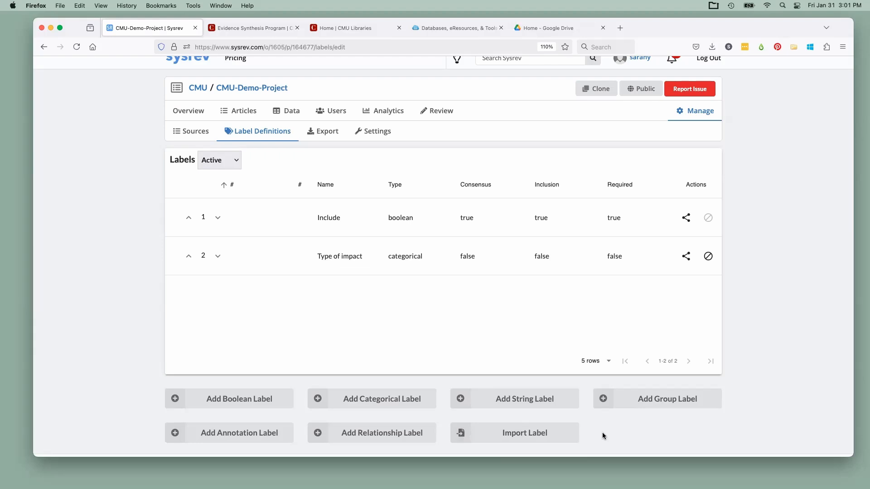
Add a new boolean label named "Review article"
{"action": "left_click", "coordinate": [235, 405]}
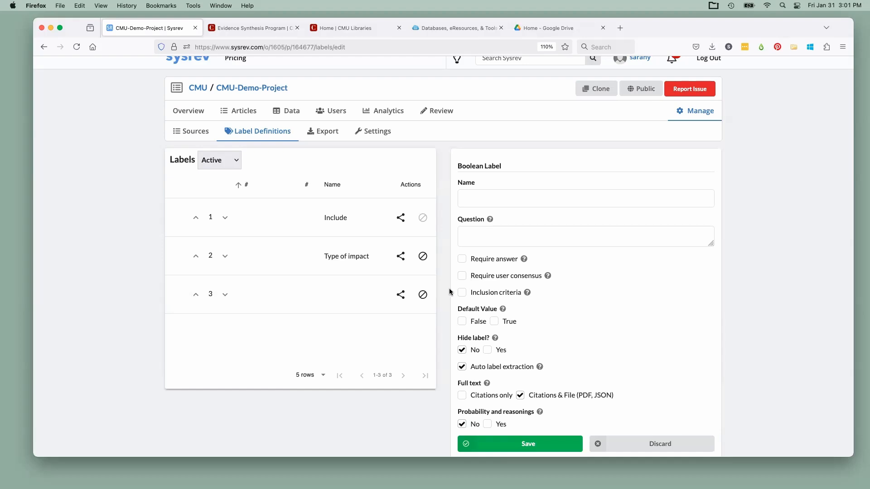
{"action": "left_click", "coordinate": [481, 200]}
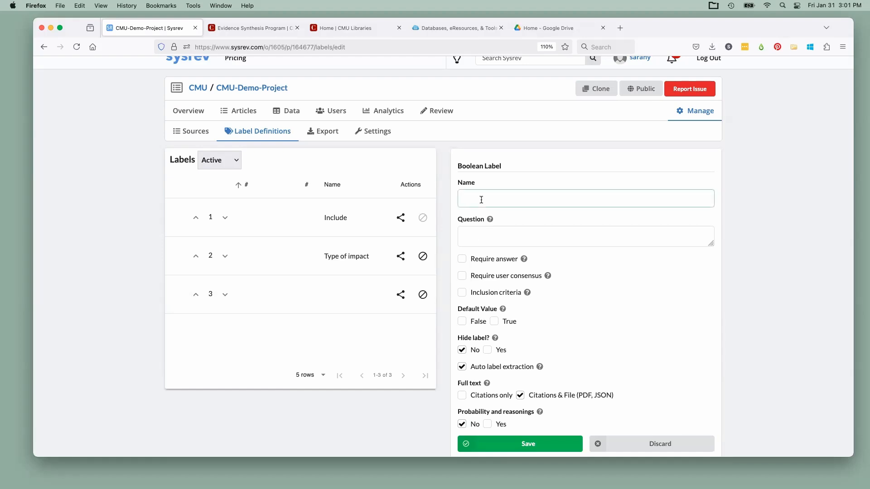
{"action": "type", "text": "Review"}
{"action": "type", "text": " artic"}
{"action": "type", "text": "cl"}
{"action": "type", "text": "e"}
Enter "Is this article a review?" as the question of the Review article label
{"action": "left_click", "coordinate": [476, 234]}
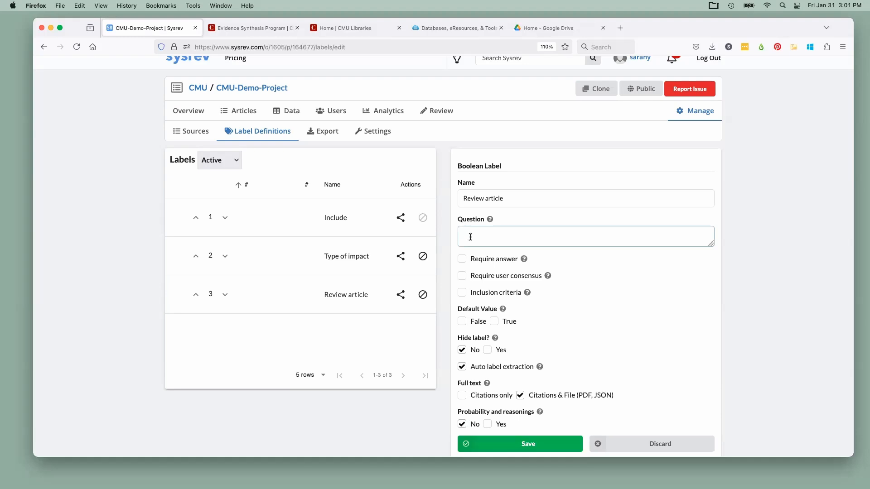
{"action": "type", "text": "Is this article a review?"}
Turn off auto label extraction for the Review article label and save the label
{"action": "mouse_move", "coordinate": [481, 294]}
{"action": "mouse_move", "coordinate": [529, 307]}
{"action": "mouse_move", "coordinate": [545, 336]}
{"action": "scroll", "coordinate": [545, 337], "scroll_direction": "down", "scroll_amount": 2}
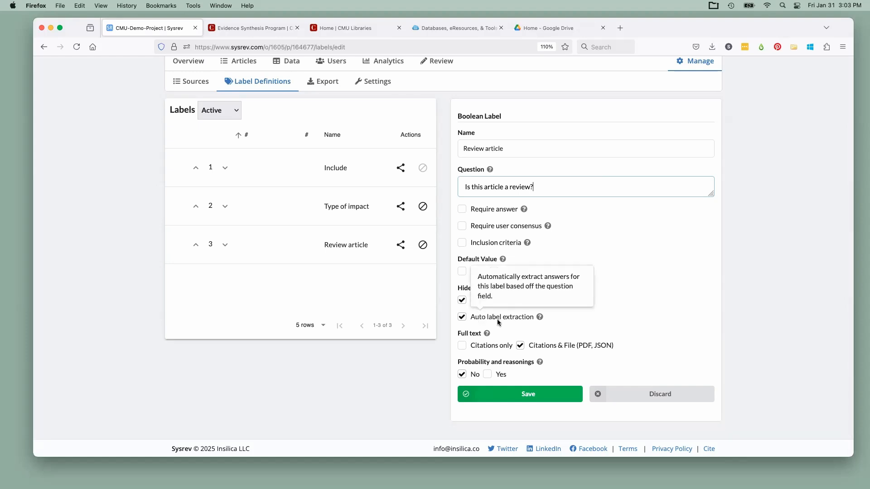
{"action": "mouse_move", "coordinate": [506, 322]}
{"action": "left_click", "coordinate": [462, 318]}
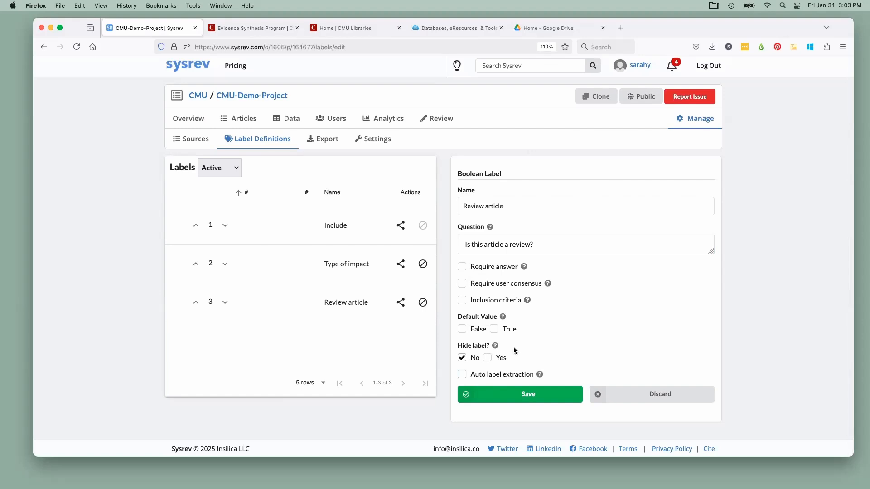
{"action": "left_click", "coordinate": [514, 400]}
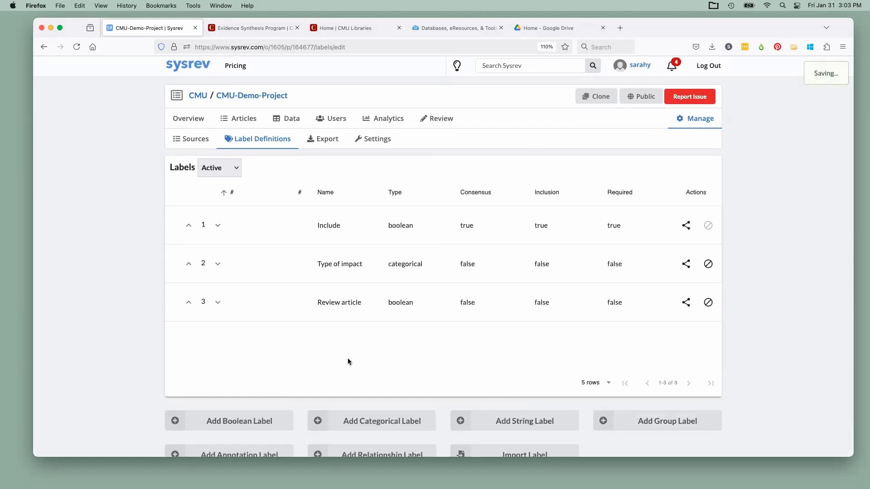
Add a new categorical label named "Impact type"
{"action": "scroll", "coordinate": [317, 317], "scroll_direction": "down", "scroll_amount": 2}
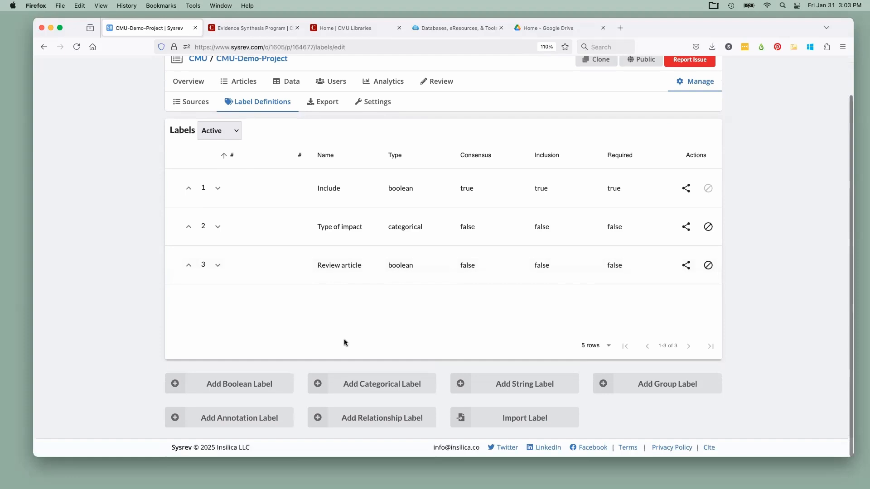
{"action": "left_click", "coordinate": [378, 383]}
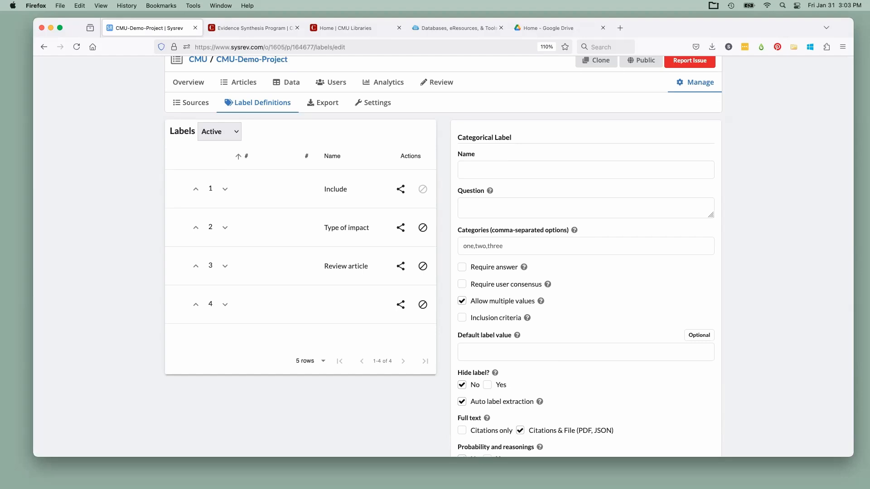
{"action": "left_click", "coordinate": [490, 169]}
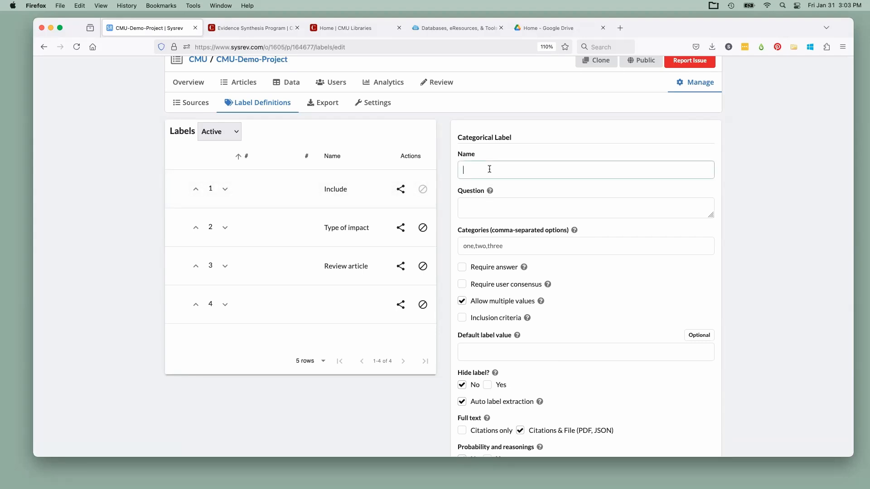
{"action": "type", "text": "Impact type"}
Enter "What type of impact was addressed in this review?" as the question of the Impact type label
{"action": "left_click", "coordinate": [489, 206]}
{"action": "type", "text": "What types o"}
{"action": "key", "text": "BackSpace"}
{"action": "key", "text": "BackSpace"}
{"action": "key", "text": "BackSpace"}
{"action": "type", "text": "of impact w"}
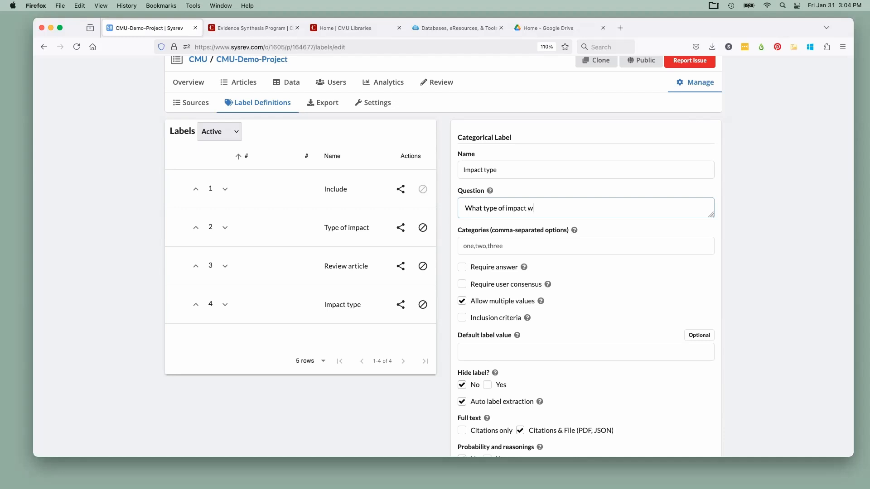
{"action": "type", "text": "as addressed in this review?"}
Set the Impact type label's categories to "health,economic,environmental"
{"action": "left_click", "coordinate": [485, 245]}
{"action": "mouse_move", "coordinate": [477, 232]}
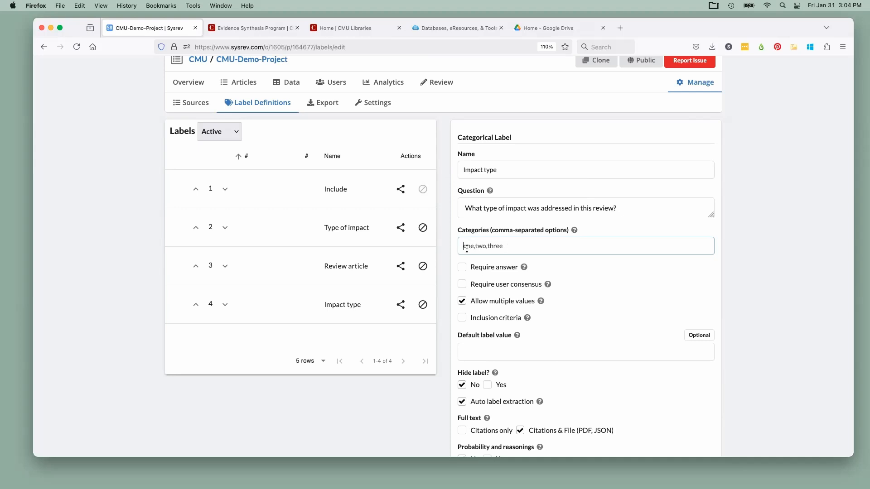
{"action": "type", "text": "health,economic,environmental"}
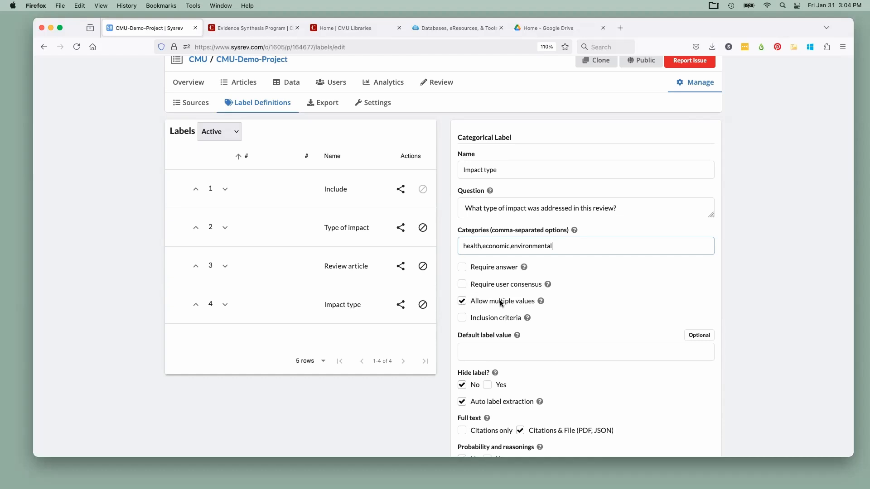
Turn off auto label extraction for the Impact type label and save the label
{"action": "mouse_move", "coordinate": [524, 302]}
{"action": "scroll", "coordinate": [544, 333], "scroll_direction": "down", "scroll_amount": 3}
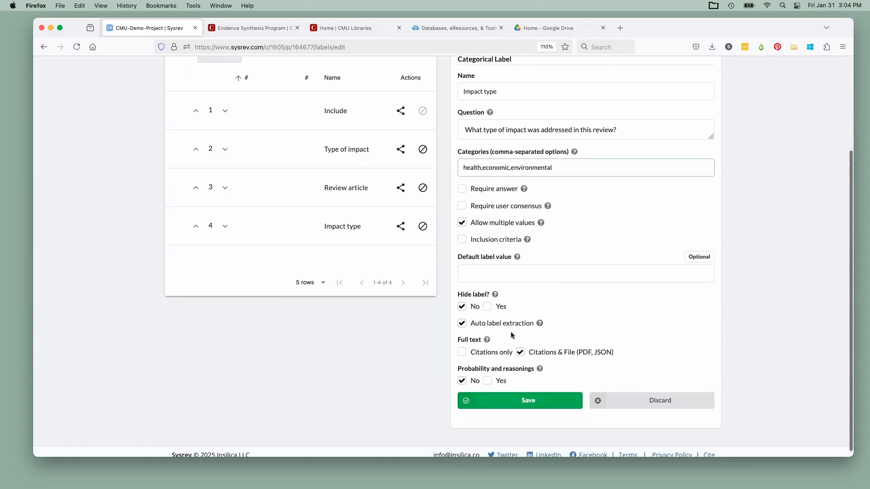
{"action": "left_click", "coordinate": [462, 323]}
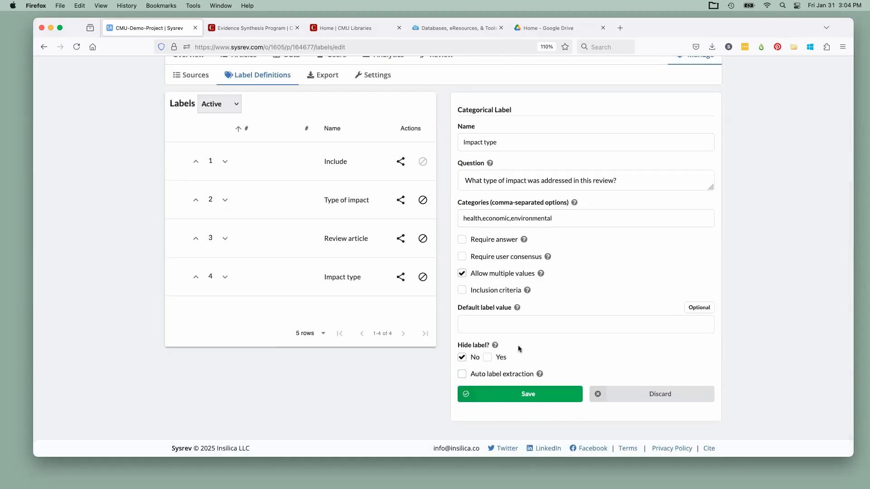
{"action": "left_click", "coordinate": [515, 400]}
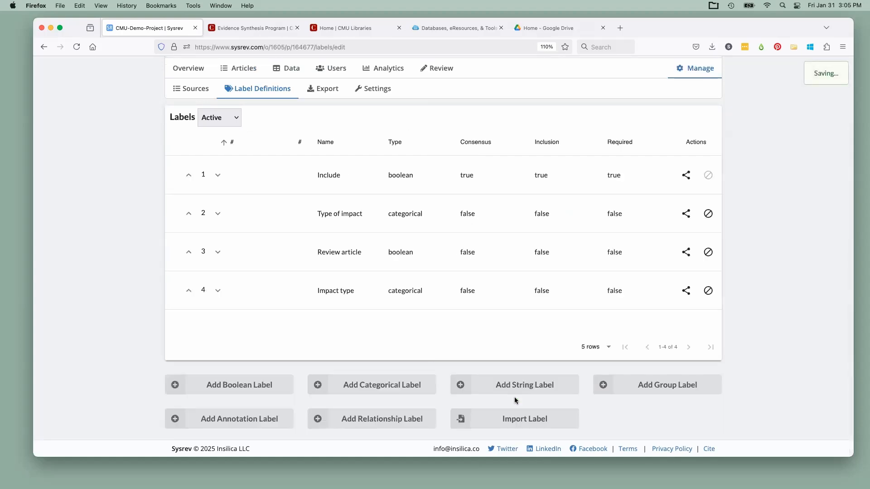
Add a new string label named "Impact details"
{"action": "left_click", "coordinate": [540, 390]}
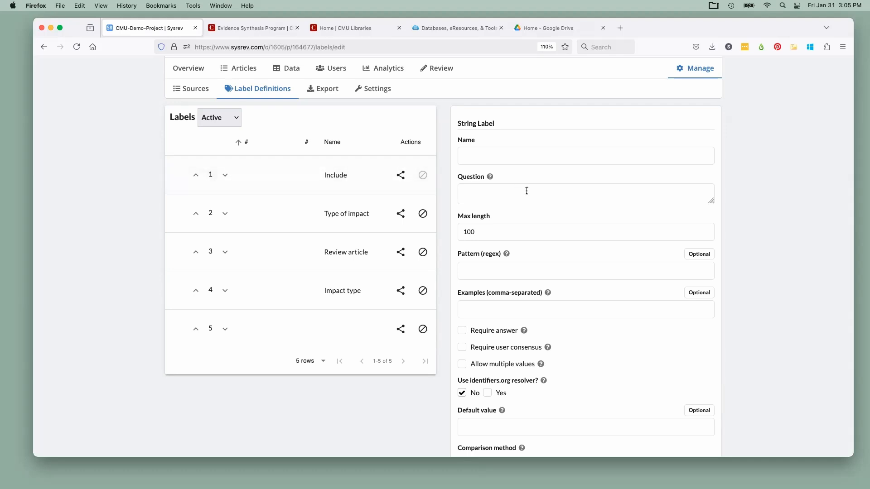
{"action": "left_click", "coordinate": [494, 155]}
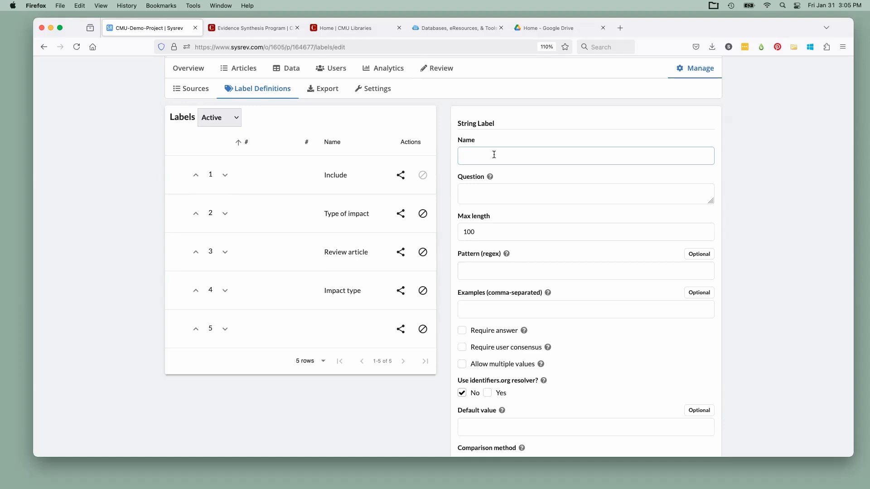
{"action": "type", "text": "Impact details"}
Enter "Provide more information about the specific impacts addressed in this review." as the question of the Impact details label
{"action": "left_click", "coordinate": [494, 190]}
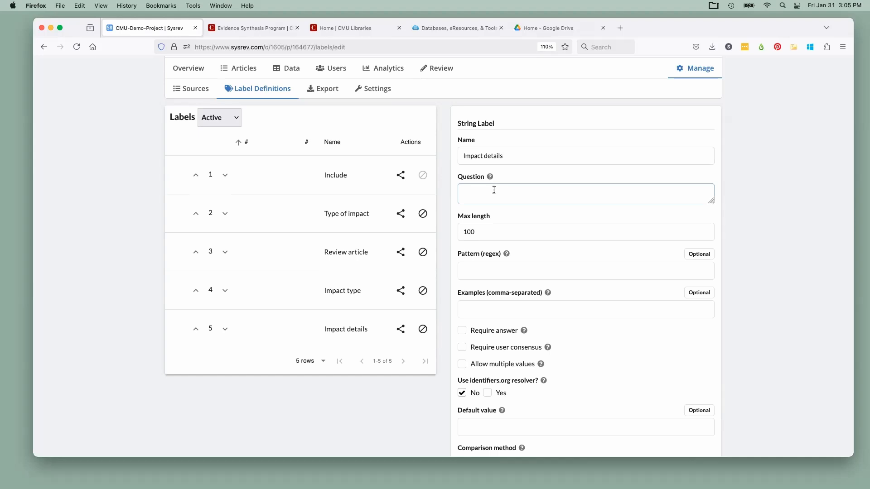
{"action": "type", "text": "Provide more"}
{"action": "type", "text": "information about the "}
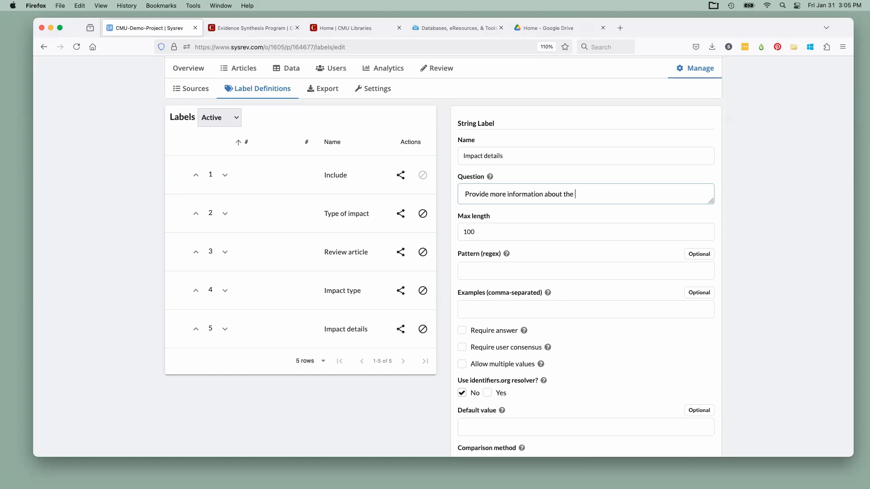
{"action": "type", "text": "specific"}
{"action": "key", "text": "BackSpace"}
{"action": "type", "text": "ic impacts addressed in this review."}
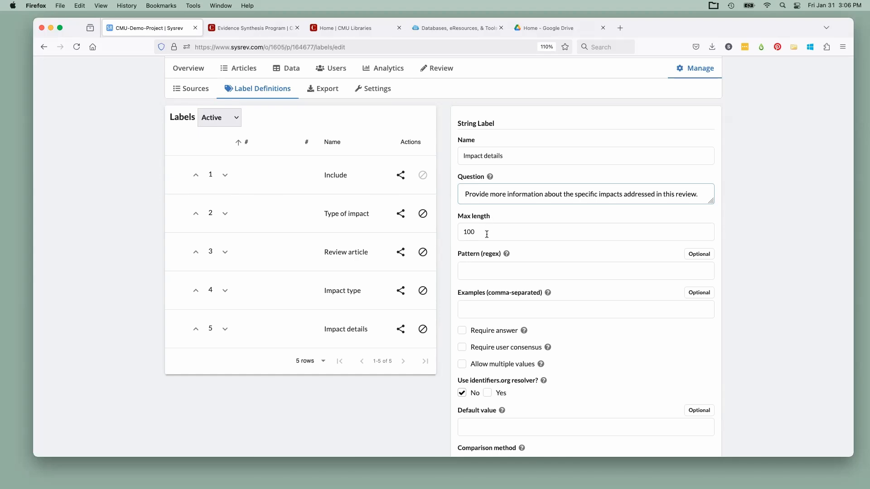
Keep the Impact details label's max length at 100, turn off its auto label extraction and save the label
{"action": "left_click_drag", "start_coordinate": [487, 234], "coordinate": [456, 231]}
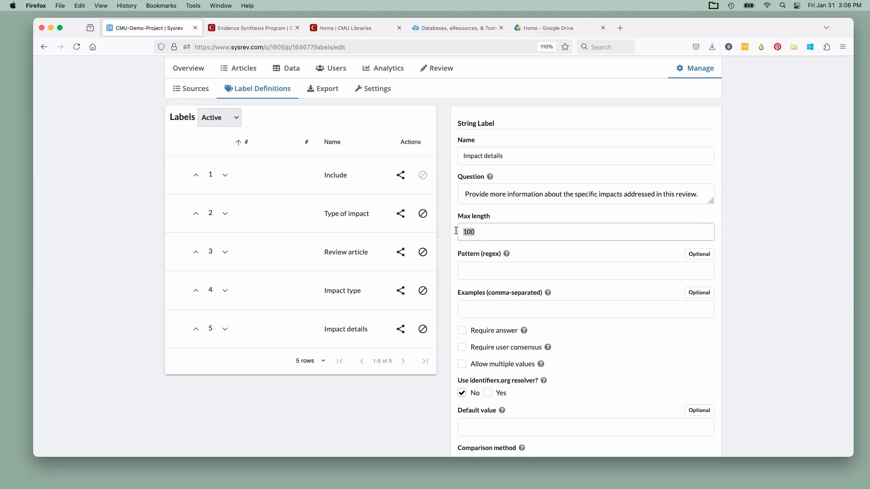
{"action": "left_click", "coordinate": [479, 231]}
{"action": "scroll", "coordinate": [599, 346], "scroll_direction": "down", "scroll_amount": 2}
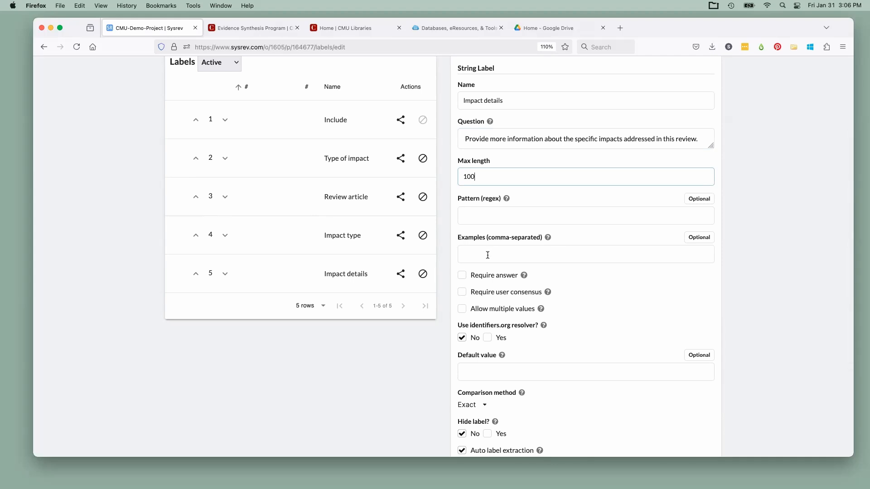
{"action": "scroll", "coordinate": [588, 284], "scroll_direction": "down", "scroll_amount": 2}
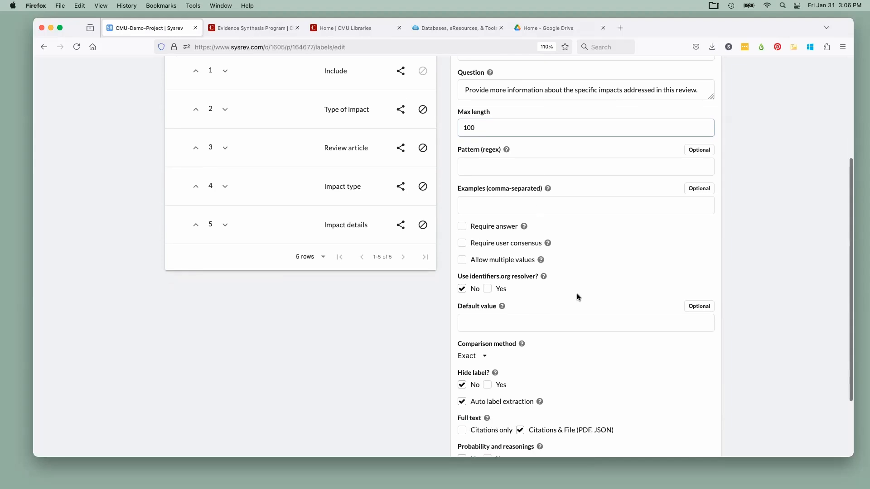
{"action": "scroll", "coordinate": [577, 295], "scroll_direction": "down", "scroll_amount": 2}
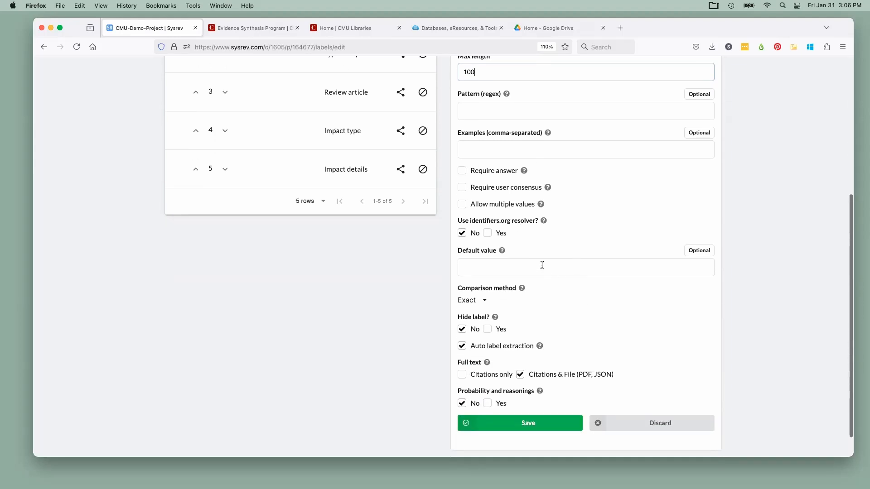
{"action": "scroll", "coordinate": [534, 292], "scroll_direction": "down", "scroll_amount": 1}
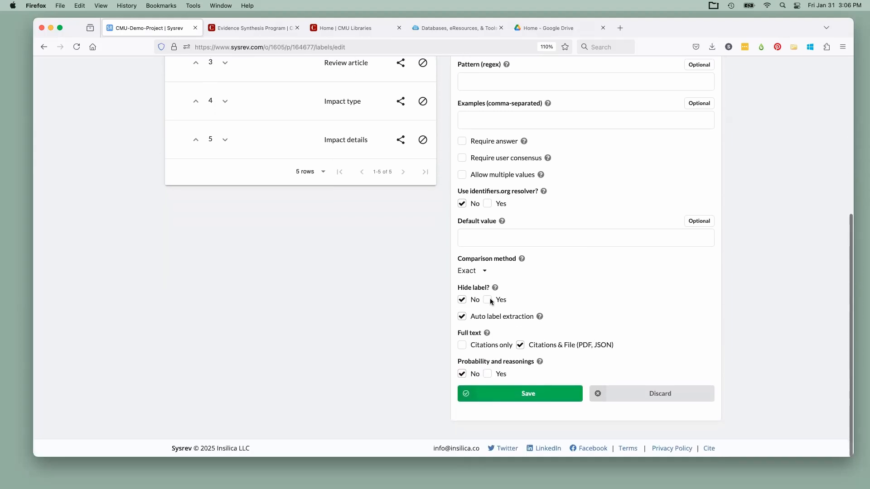
{"action": "left_click", "coordinate": [462, 318]}
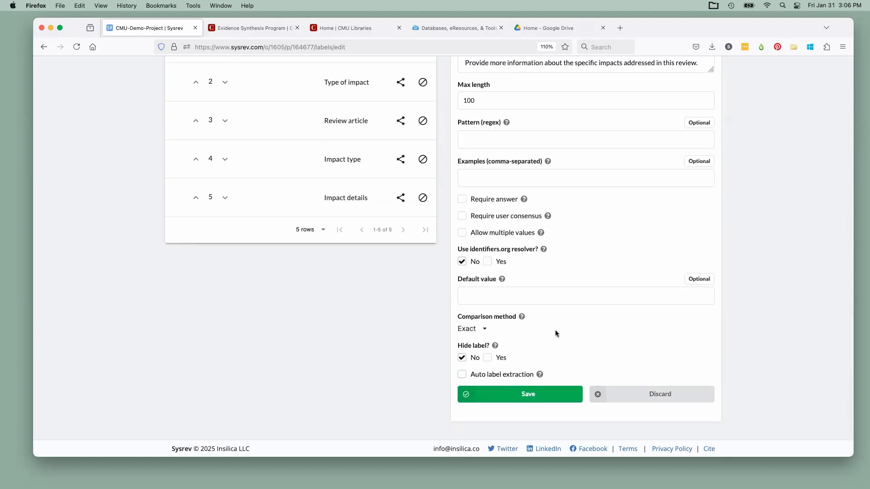
{"action": "scroll", "coordinate": [556, 330], "scroll_direction": "up", "scroll_amount": 3}
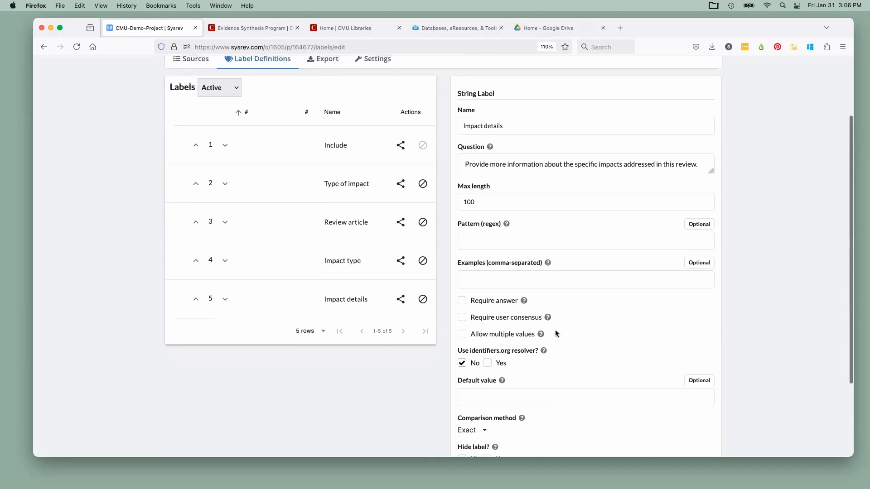
{"action": "scroll", "coordinate": [556, 330], "scroll_direction": "down", "scroll_amount": 2}
{"action": "left_click", "coordinate": [520, 403]}
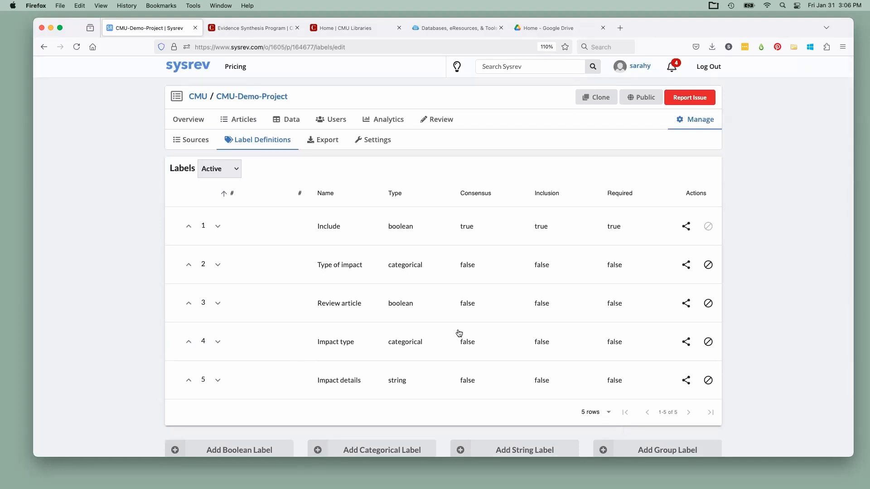
Disable the old categorical label "Type of impact" in the label definitions
{"action": "left_click", "coordinate": [286, 266]}
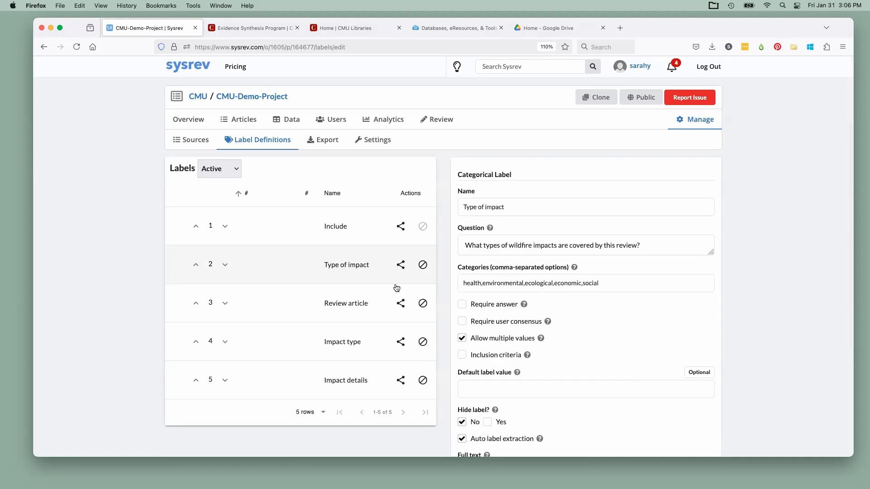
{"action": "scroll", "coordinate": [479, 354], "scroll_direction": "down", "scroll_amount": 3}
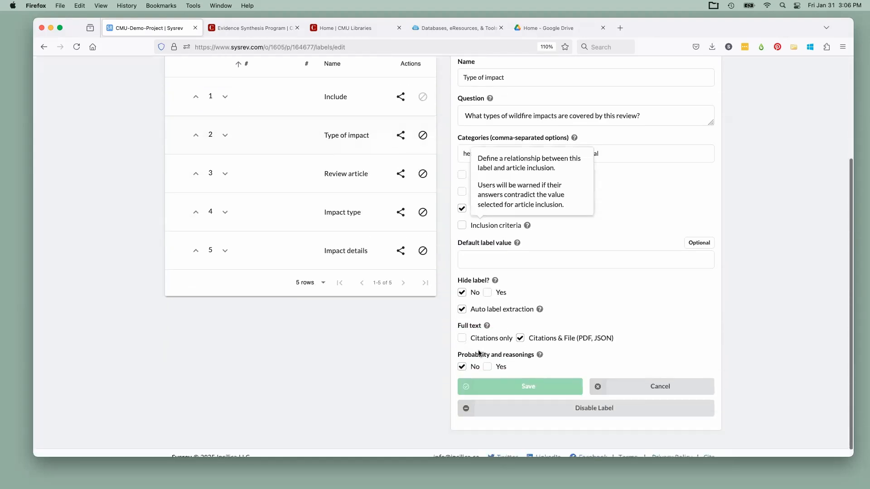
{"action": "left_click", "coordinate": [493, 411]}
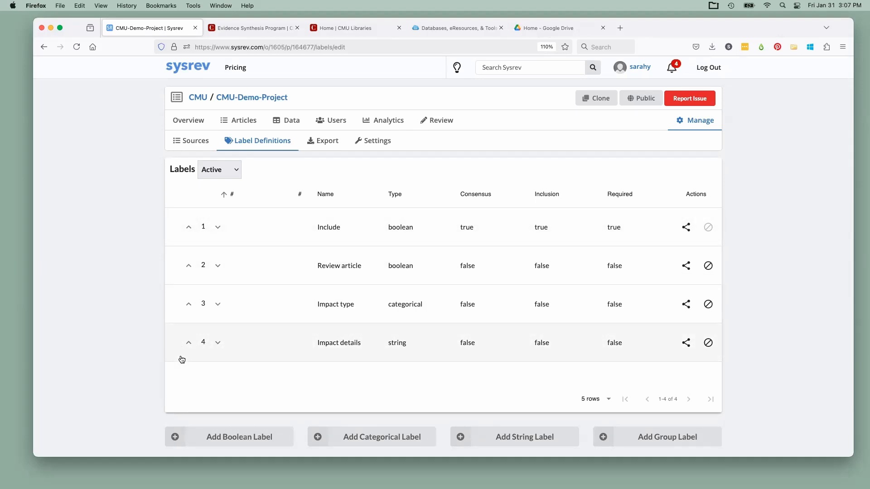
Check which label status filters are available, keep the Active filter, and go to the project overview
{"action": "left_click", "coordinate": [236, 173]}
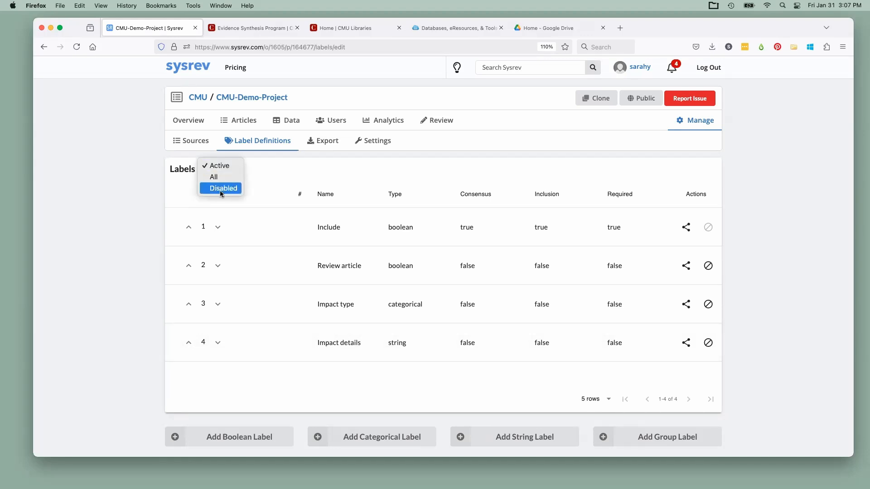
{"action": "left_click", "coordinate": [262, 177]}
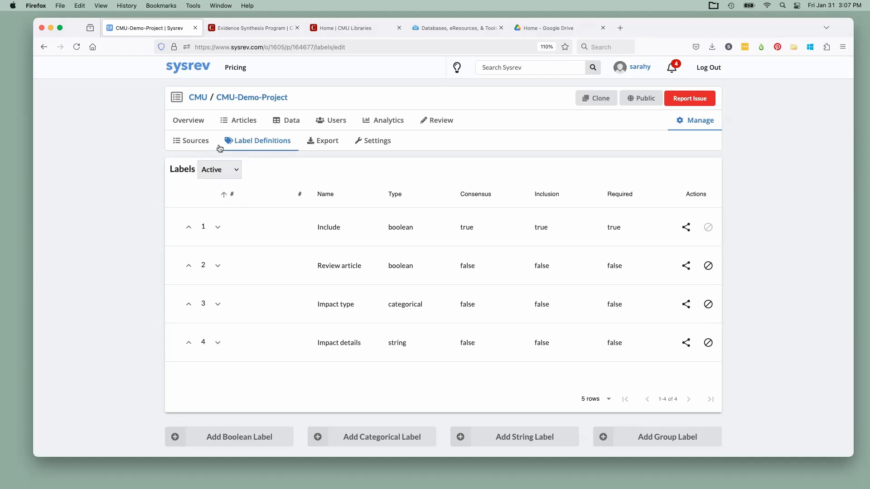
{"action": "left_click", "coordinate": [193, 124]}
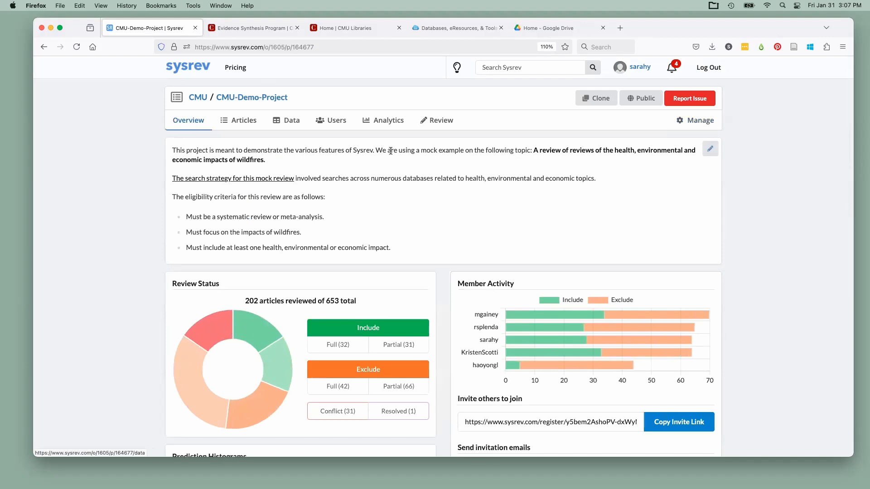
Start reviewing articles, answer No to Include for the article on wildfire smoke and asthma control, and save it
{"action": "left_click", "coordinate": [439, 123]}
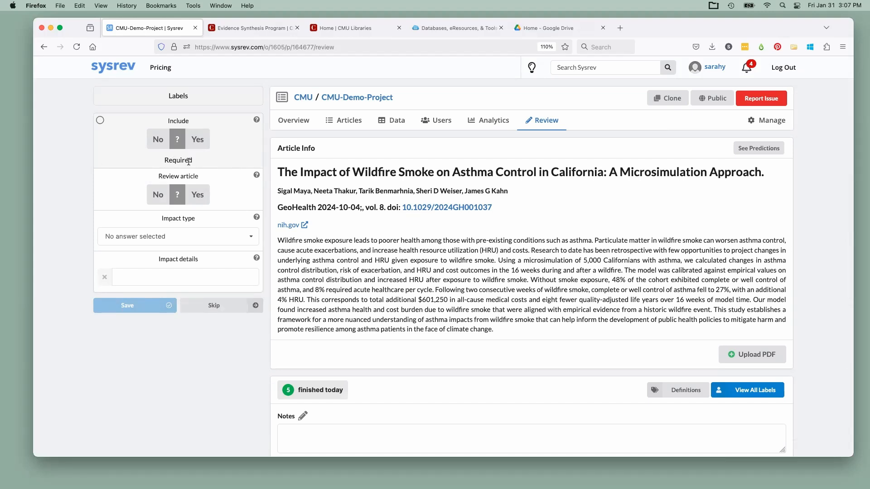
{"action": "left_click_drag", "start_coordinate": [194, 161], "coordinate": [161, 163]}
{"action": "scroll", "coordinate": [526, 274], "scroll_direction": "down", "scroll_amount": 2}
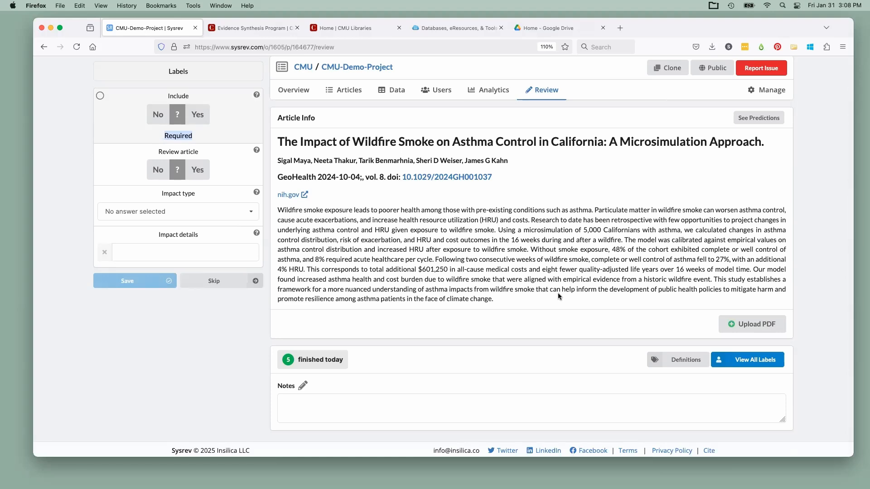
{"action": "left_click", "coordinate": [160, 117]}
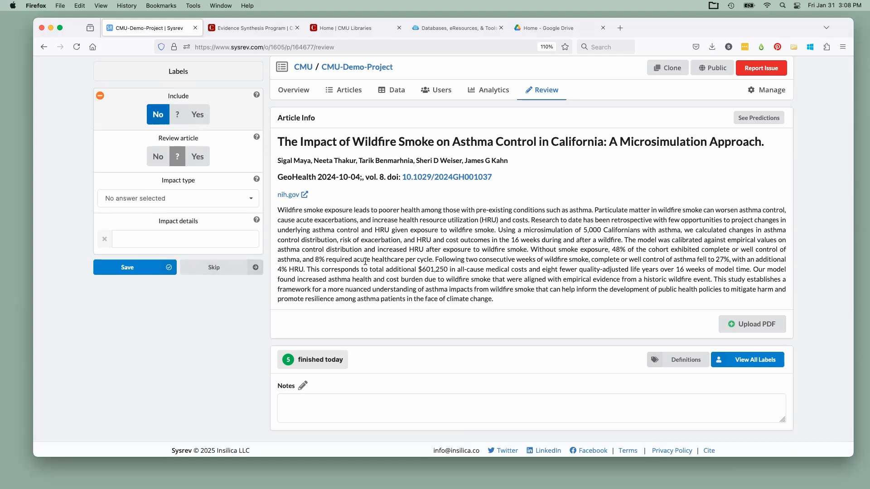
{"action": "scroll", "coordinate": [465, 275], "scroll_direction": "up", "scroll_amount": 2}
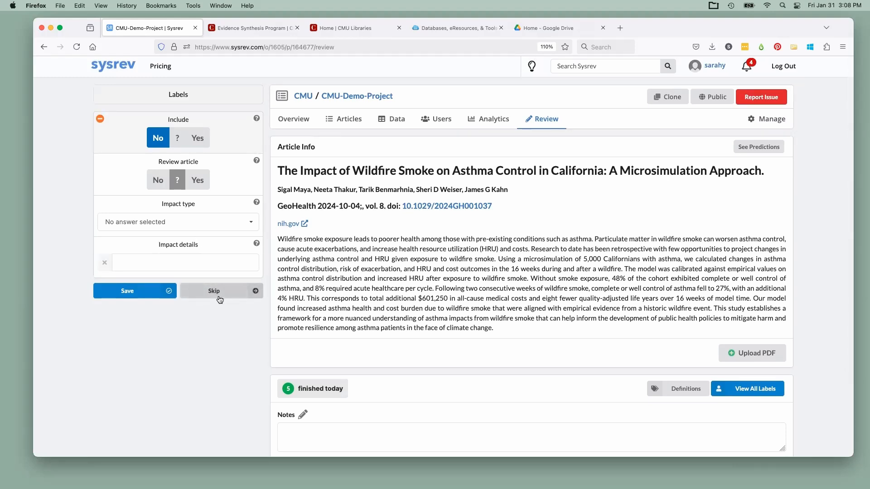
{"action": "left_click", "coordinate": [129, 294]}
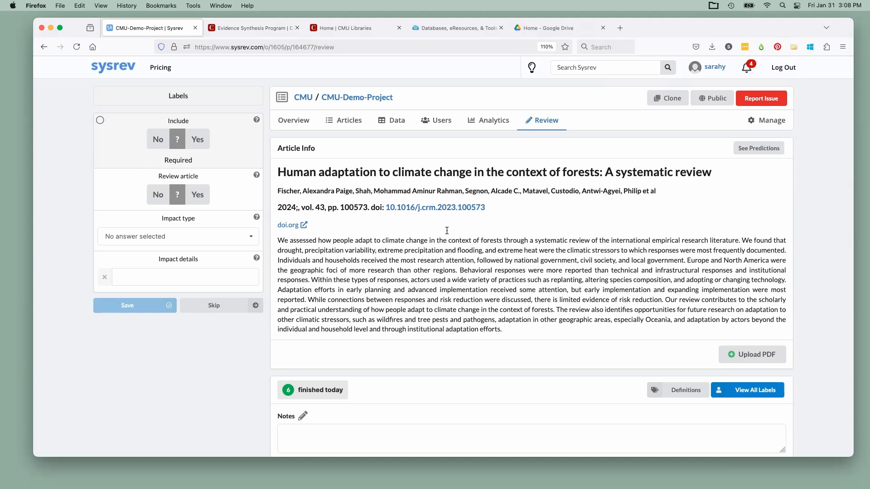
Answer Yes to Include and Review article for the forest climate adaptation review, and choose health as its Impact type
{"action": "left_click", "coordinate": [200, 140]}
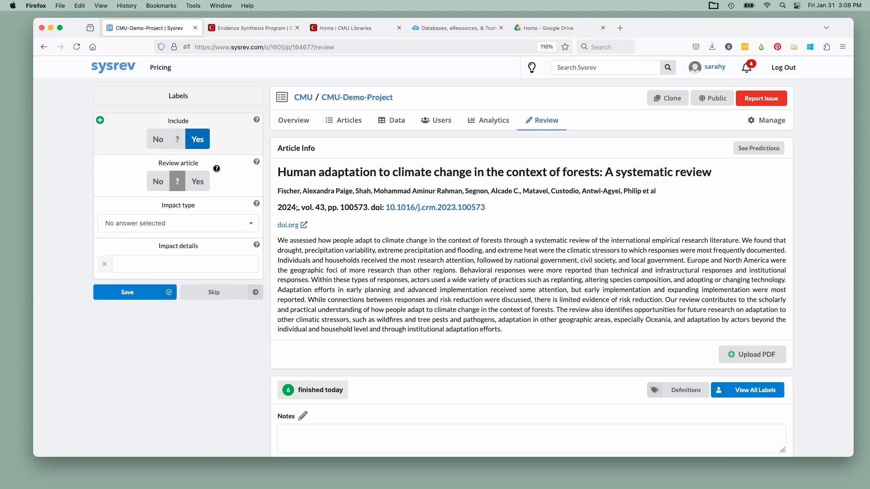
{"action": "left_click", "coordinate": [196, 186]}
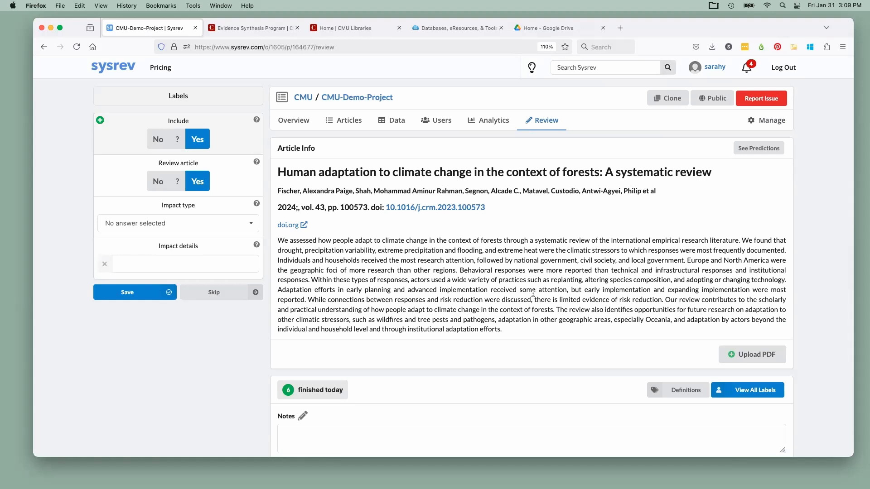
{"action": "scroll", "coordinate": [479, 319], "scroll_direction": "down", "scroll_amount": 1}
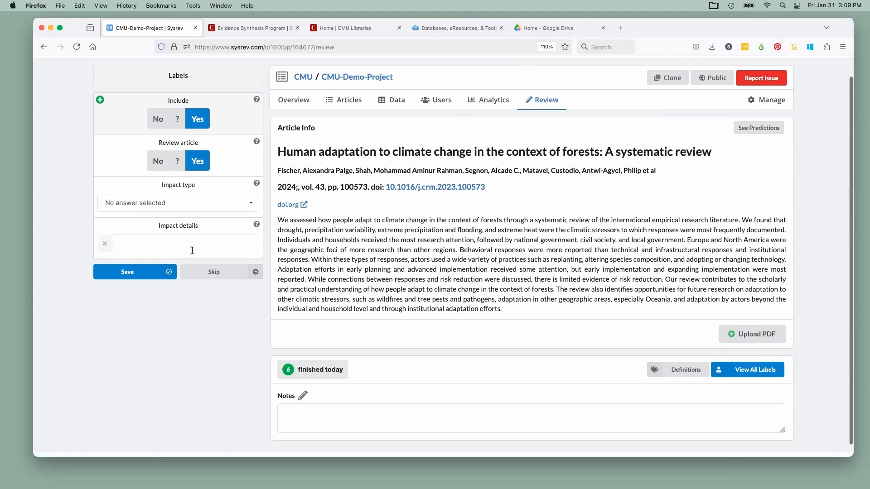
{"action": "left_click", "coordinate": [161, 201]}
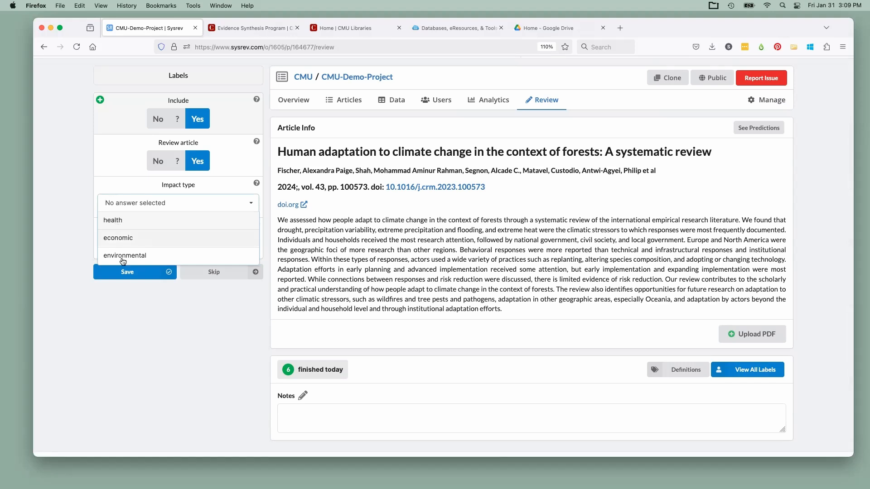
{"action": "left_click", "coordinate": [127, 222]}
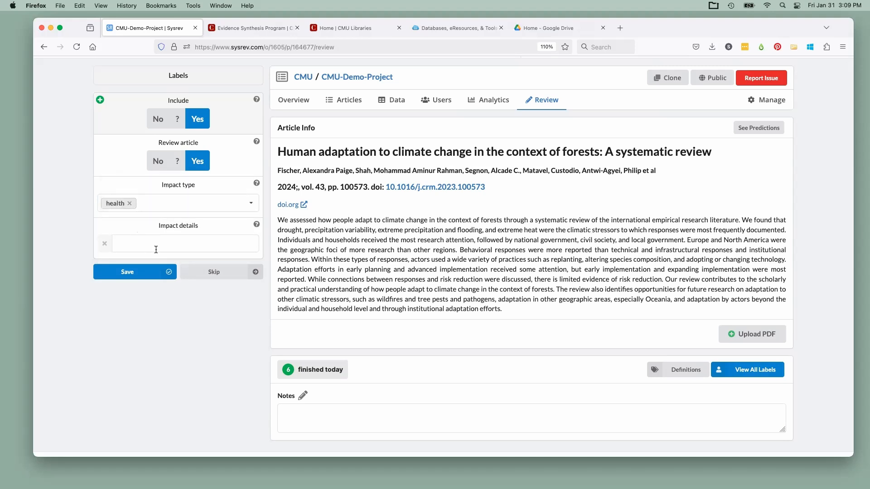
Copy the abstract's phrase ending "adapt to climate change in the context of forests" into Impact details and save the article's labels
{"action": "left_click", "coordinate": [156, 250]}
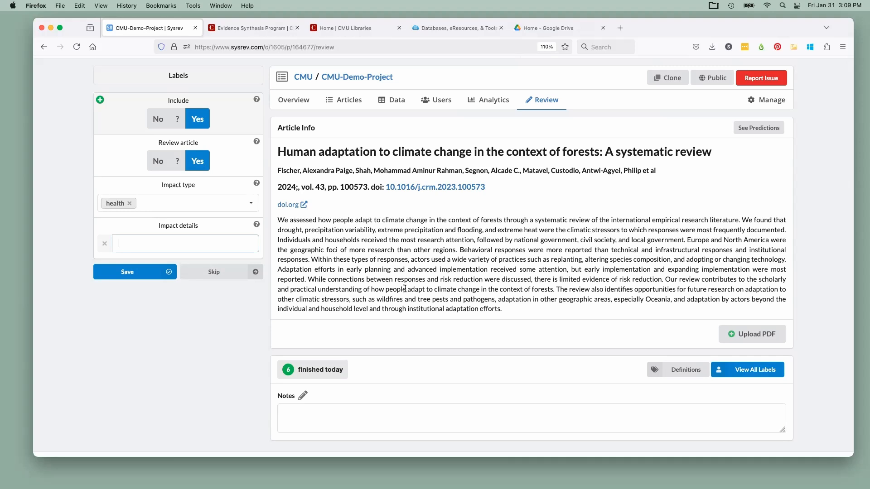
{"action": "left_click_drag", "start_coordinate": [371, 291], "coordinate": [552, 290]}
{"action": "key", "text": "super+c"}
{"action": "left_click", "coordinate": [182, 244]}
{"action": "key", "text": "super+v"}
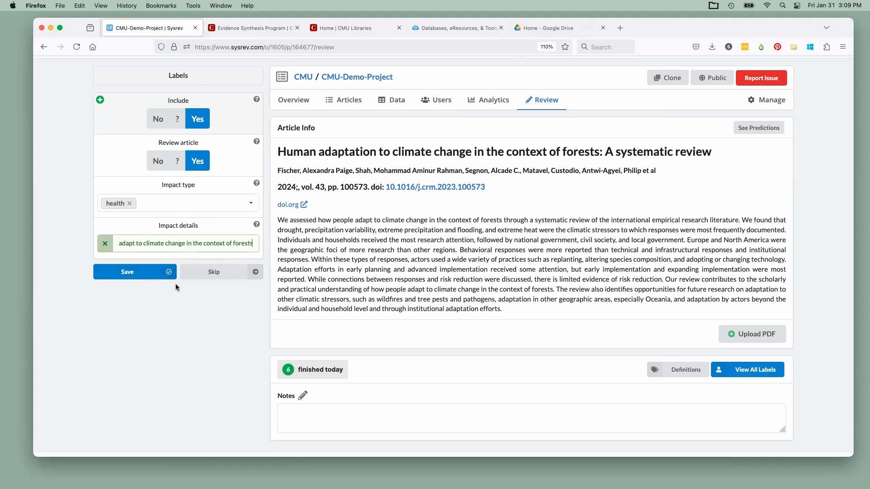
{"action": "left_click", "coordinate": [134, 277]}
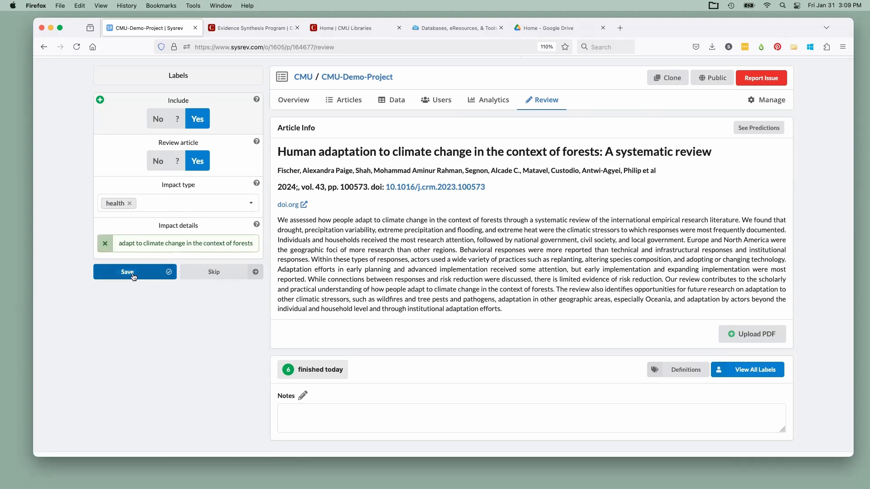